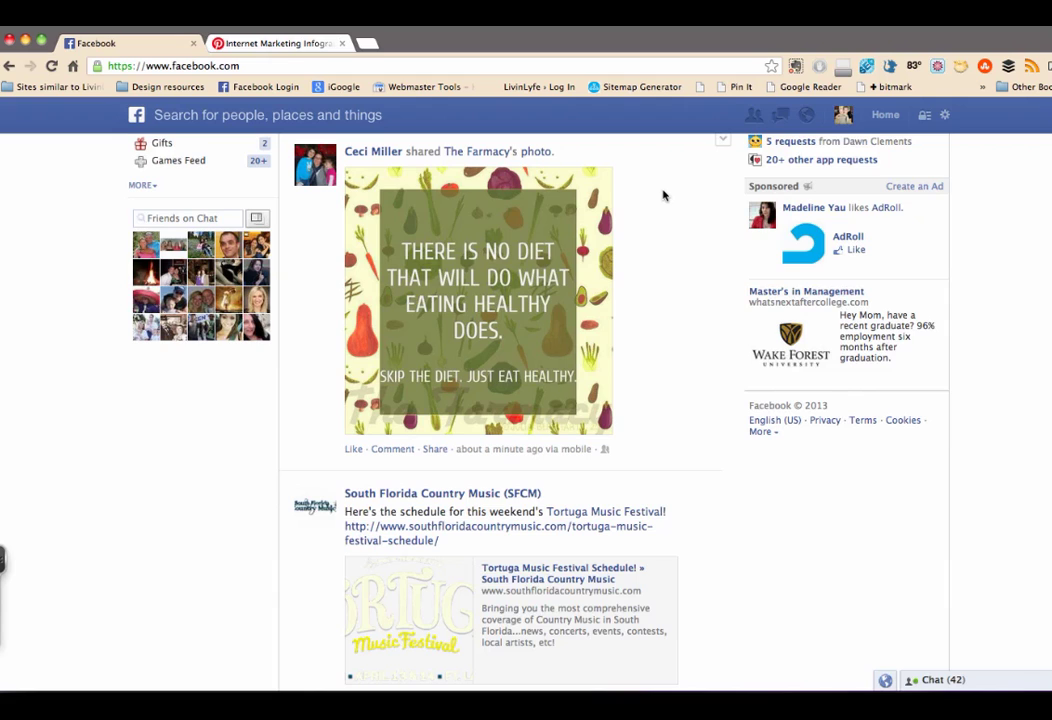
Step: Search Facebook for Pinterest and open the Pinterest Page App
scroll(663, 196, up, 15)
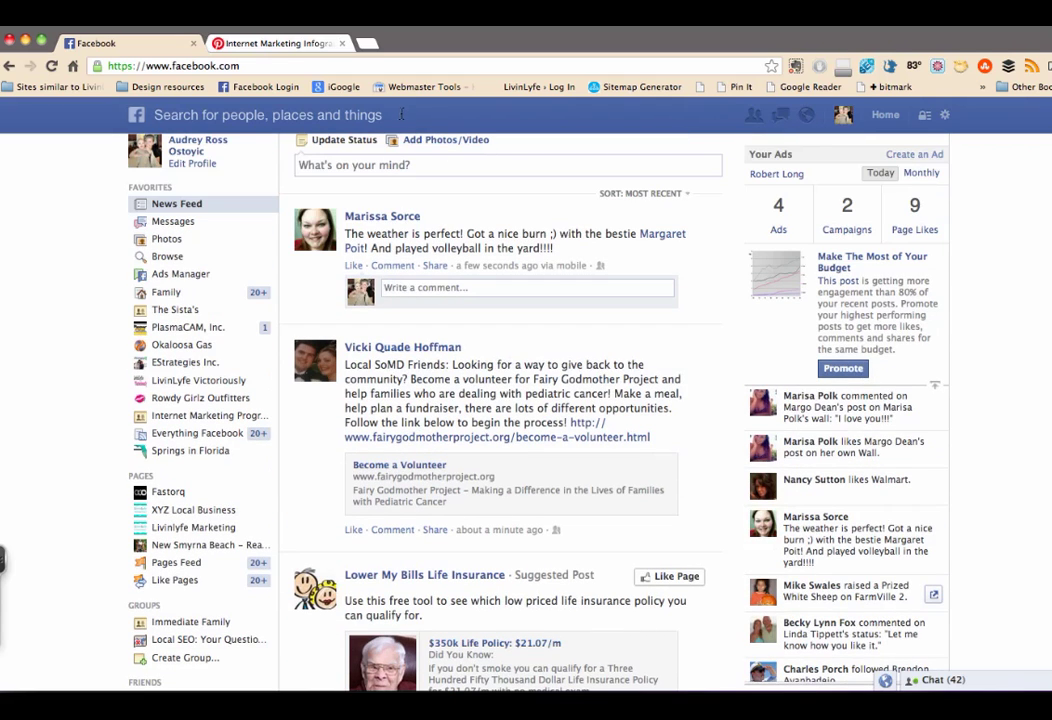
click(400, 113)
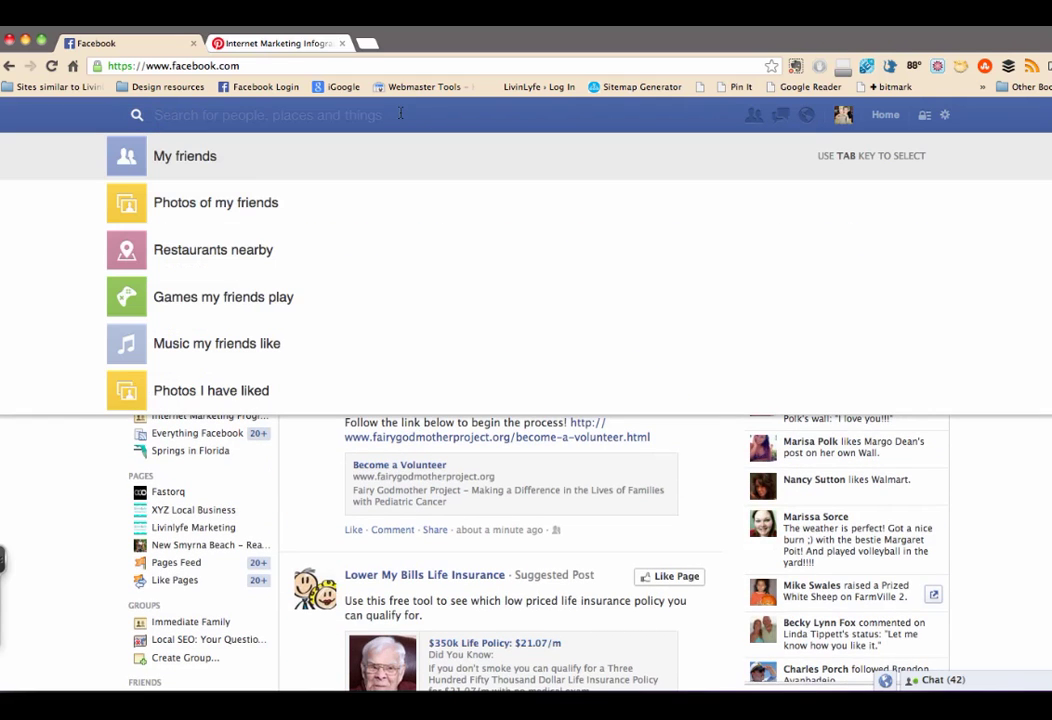
text(Pinte)
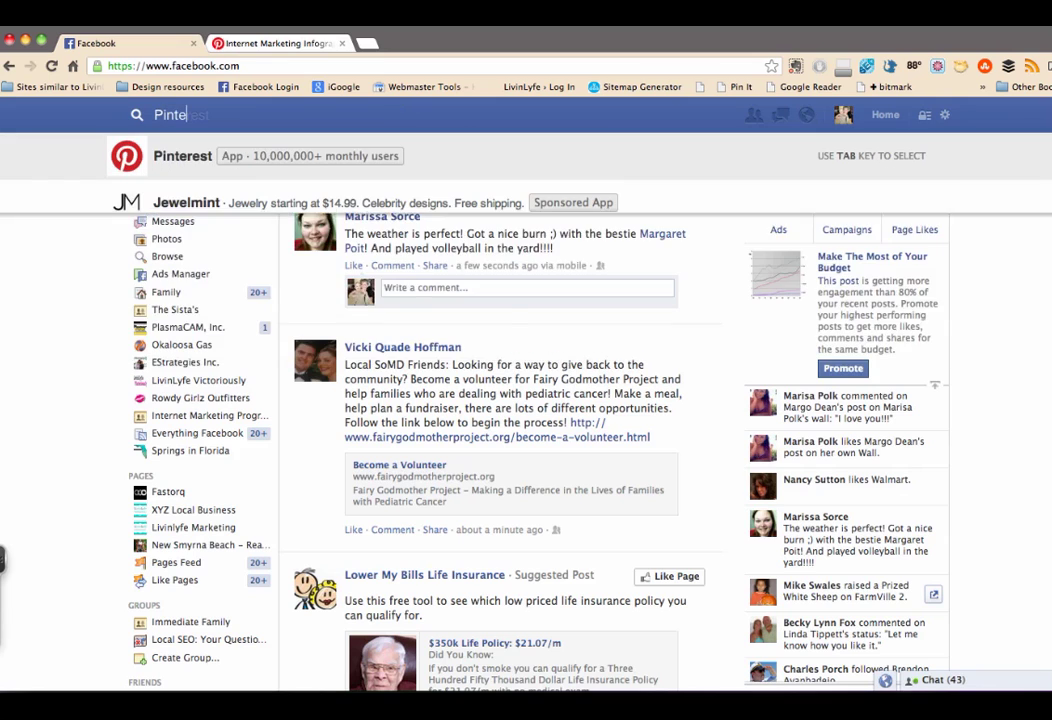
text(rst)
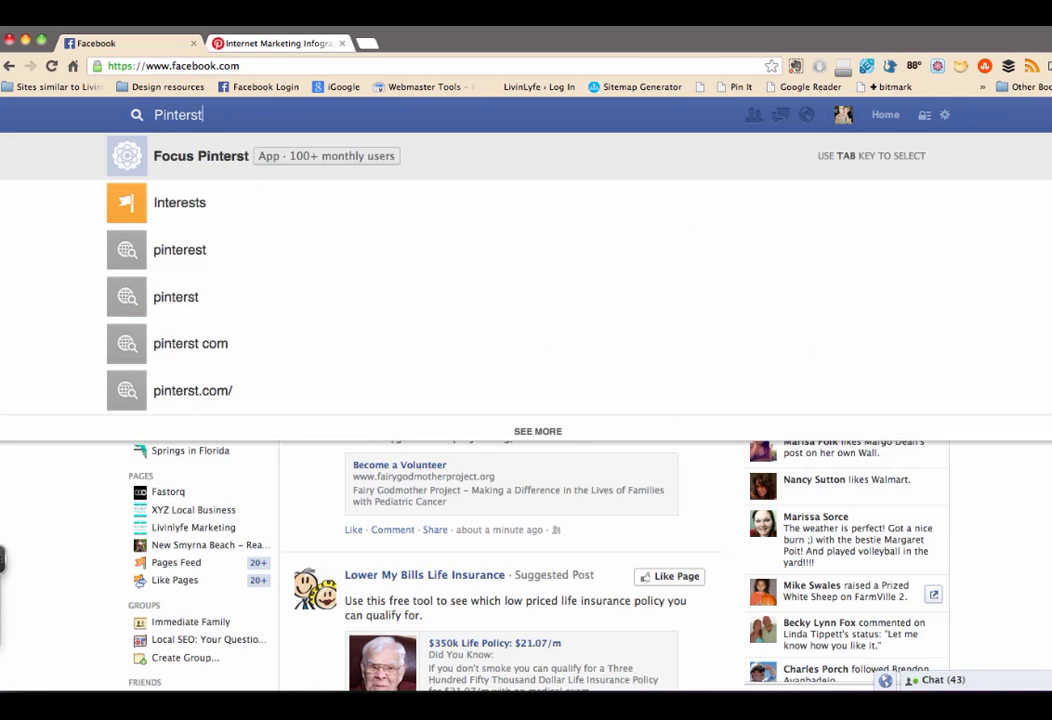
key(BackSpace)
key(BackSpace)
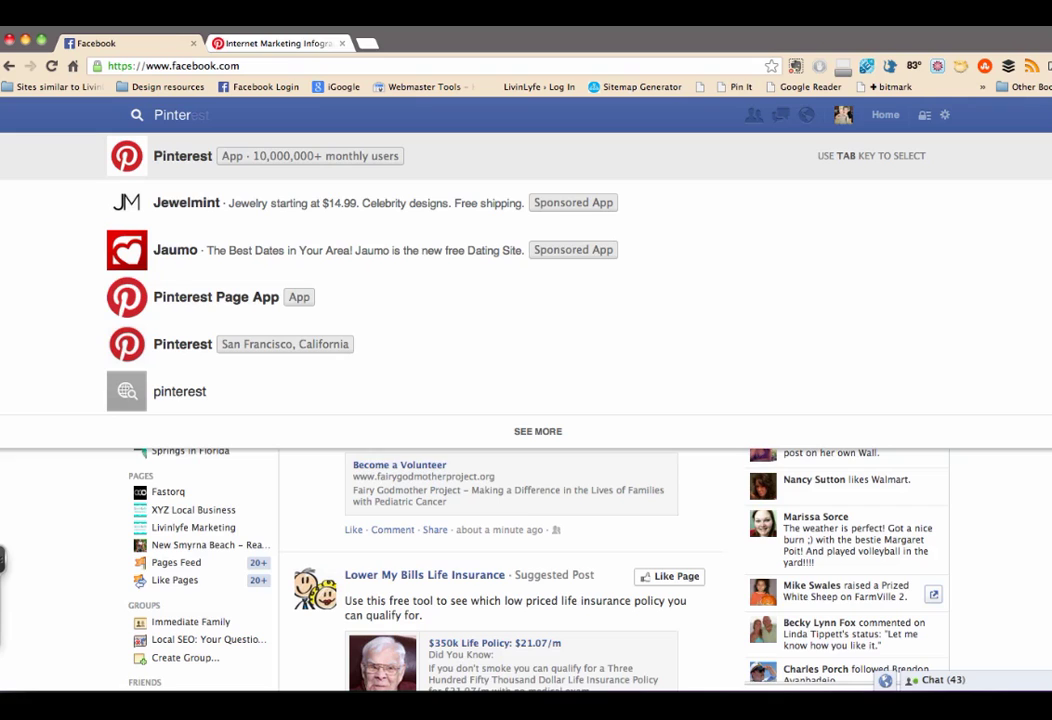
text(e)
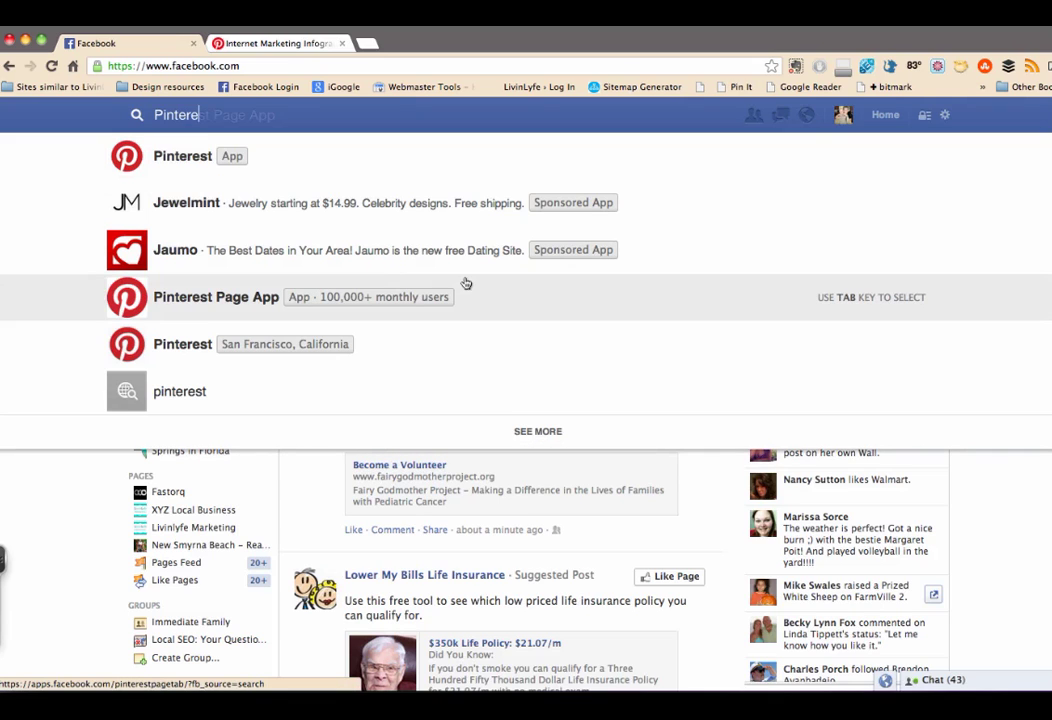
click(518, 308)
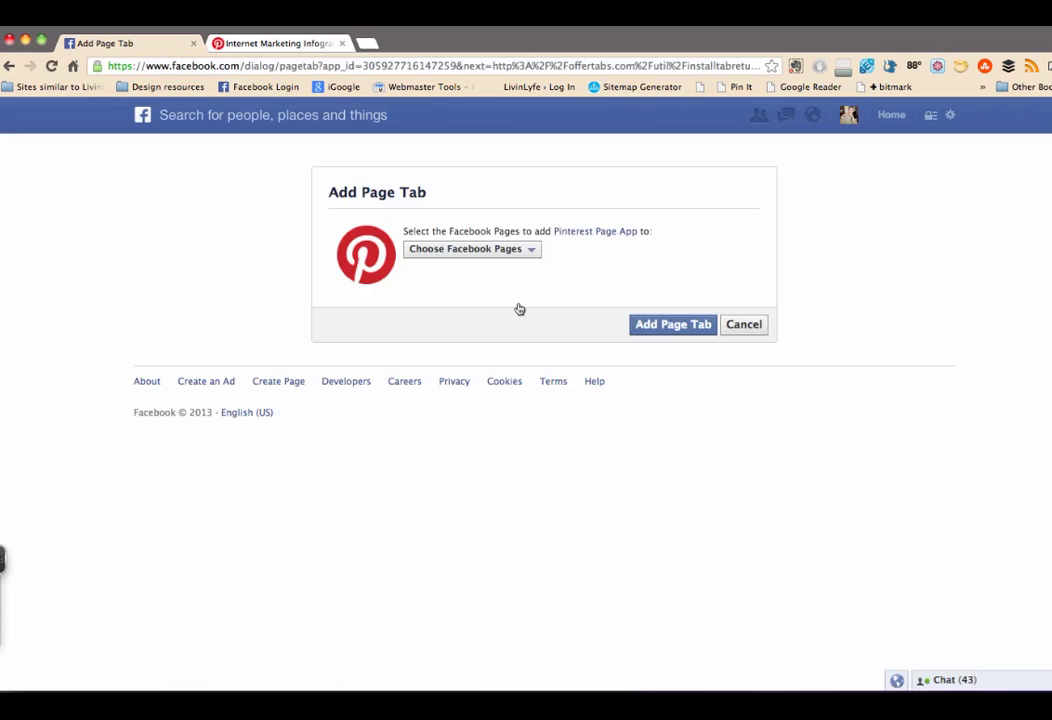
Step: Add the Pinterest Page App as a page tab to the Livinlyfe Marketing page
click(531, 250)
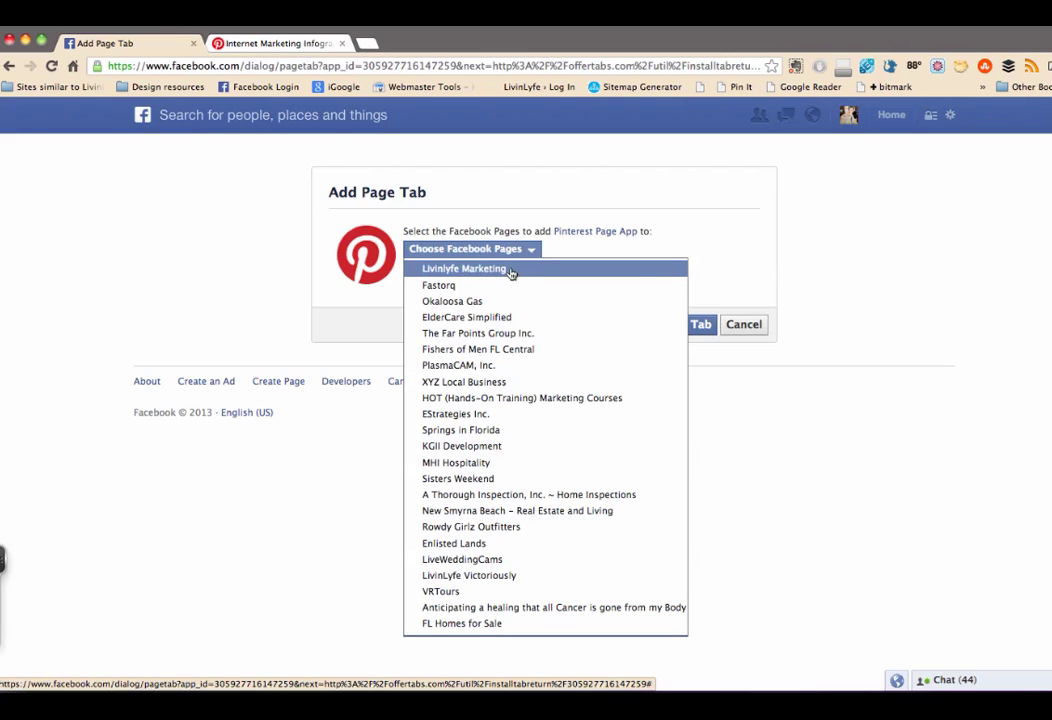
click(511, 273)
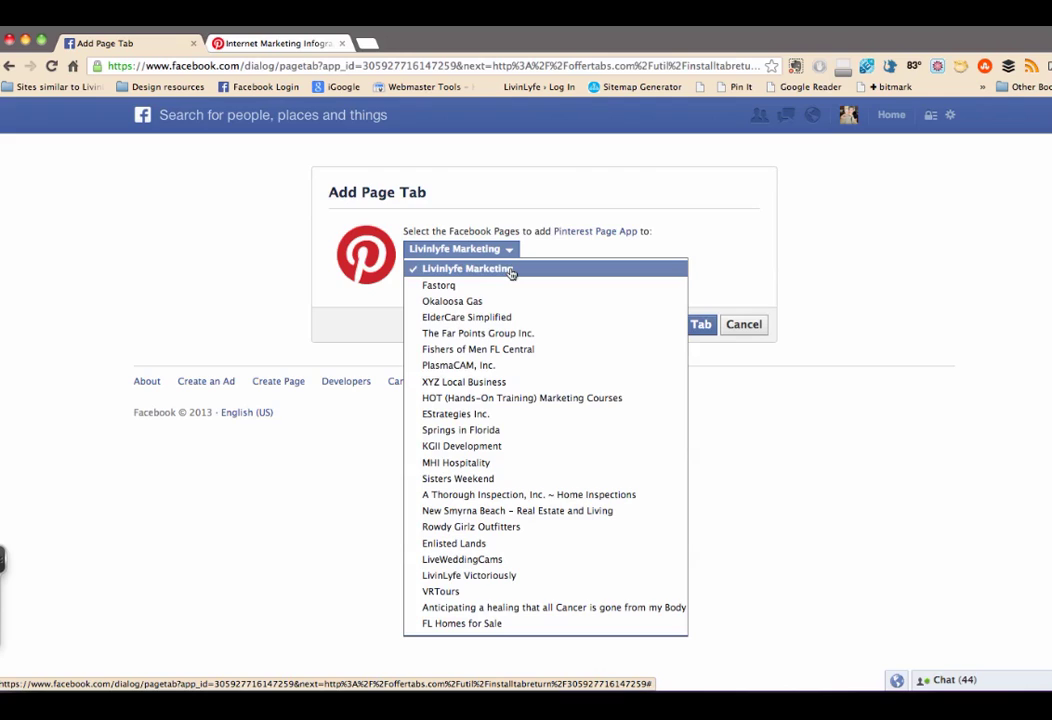
click(733, 240)
click(657, 333)
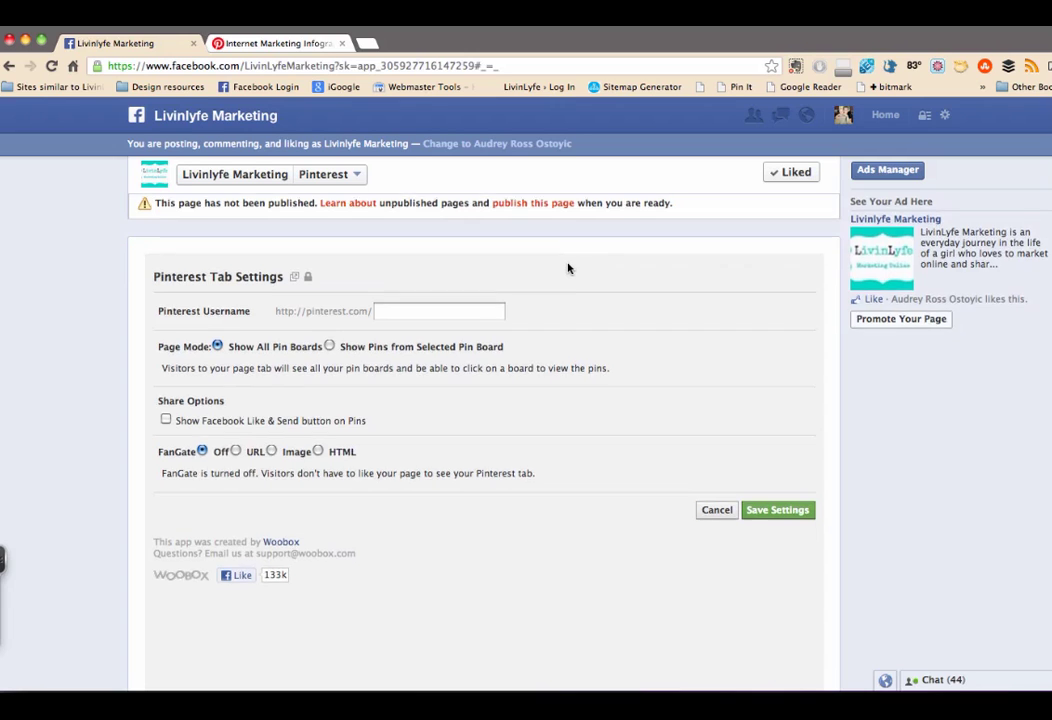
Step: Set the Pinterest username to livinlyfe and the page mode to Show Pins from Selected Pin Board
scroll(566, 260, down, 2)
scroll(567, 268, up, 2)
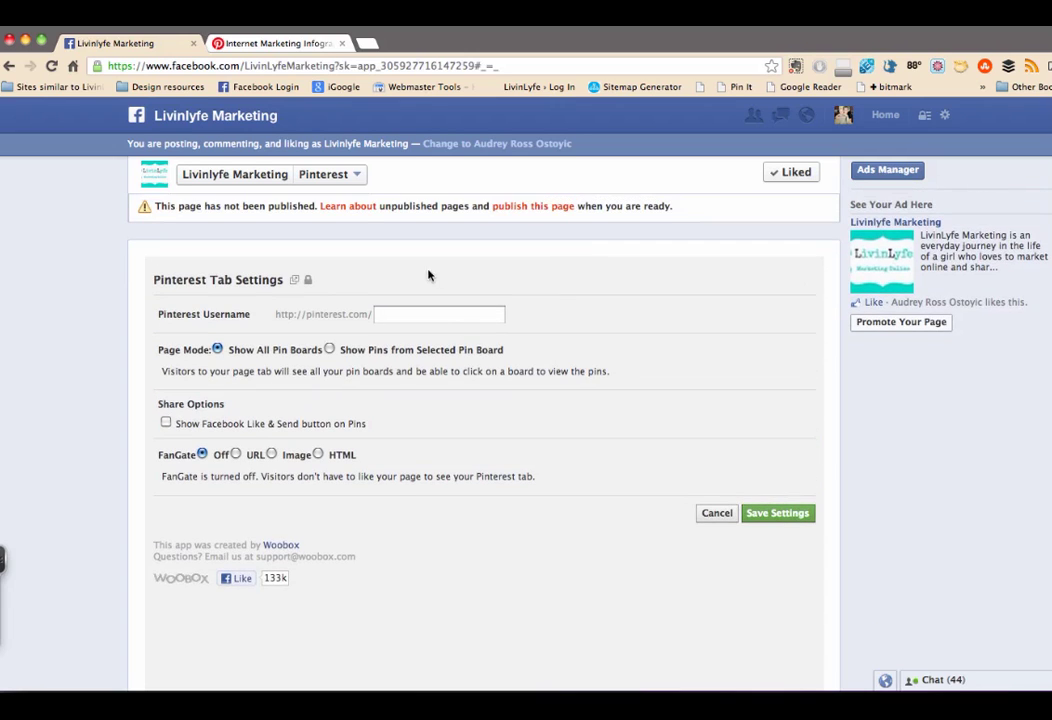
click(433, 316)
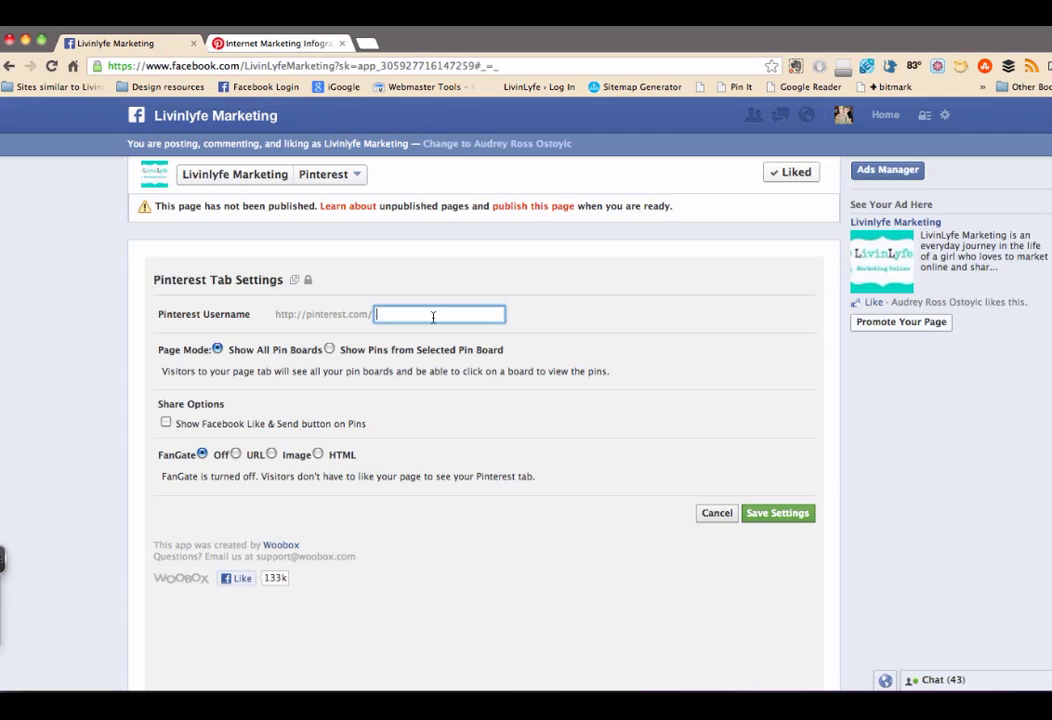
text(livinlyfe)
click(329, 350)
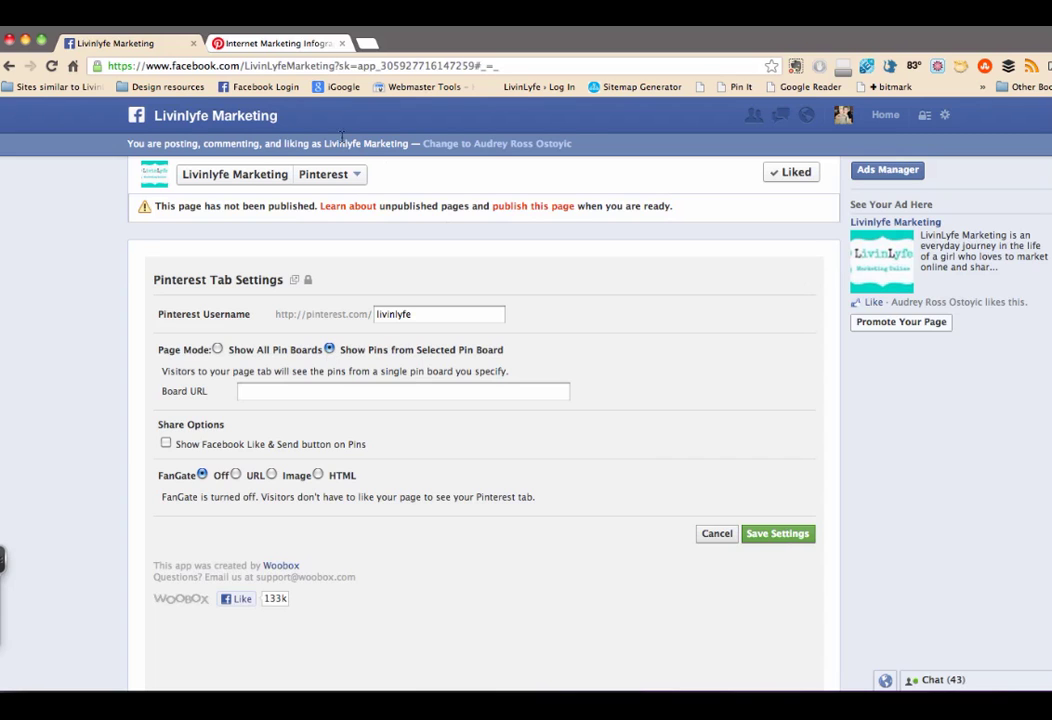
Step: Copy the address of the Internet Marketing Infographs board on Pinterest into the Board URL of the Facebook tab settings
click(284, 45)
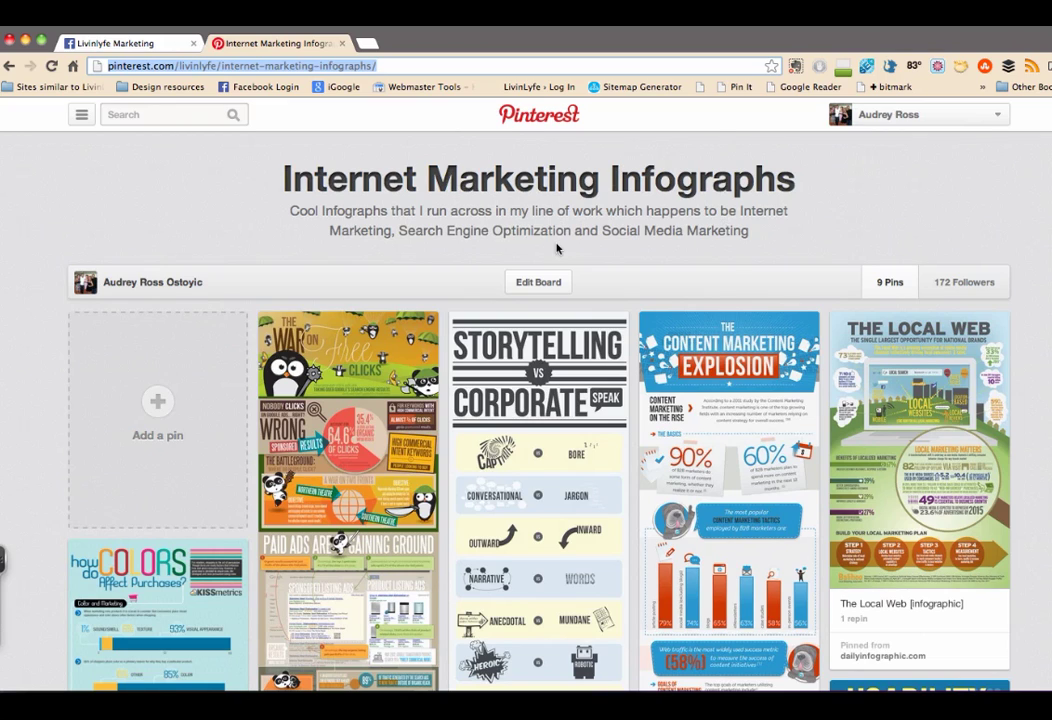
click(400, 68)
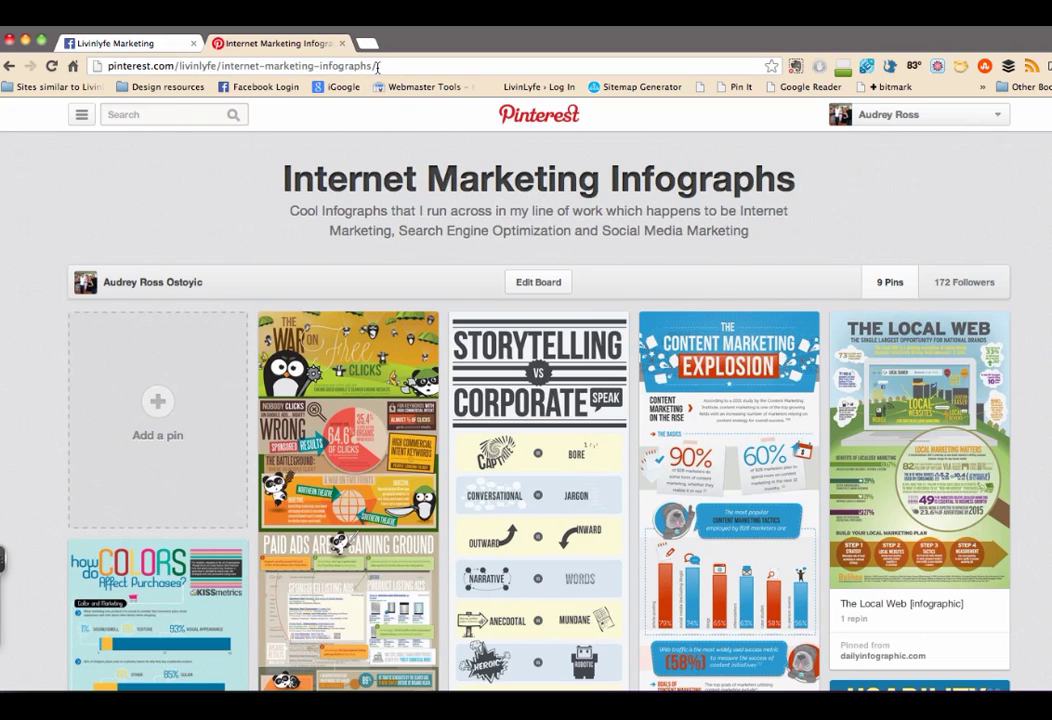
click(379, 67)
key(super+c)
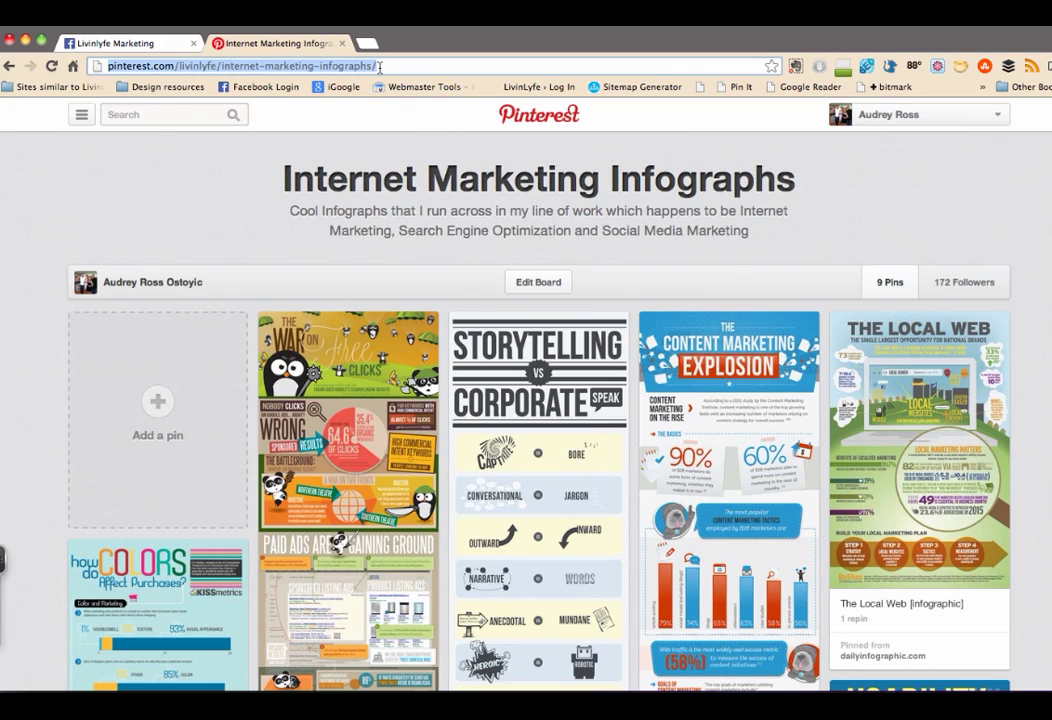
click(155, 45)
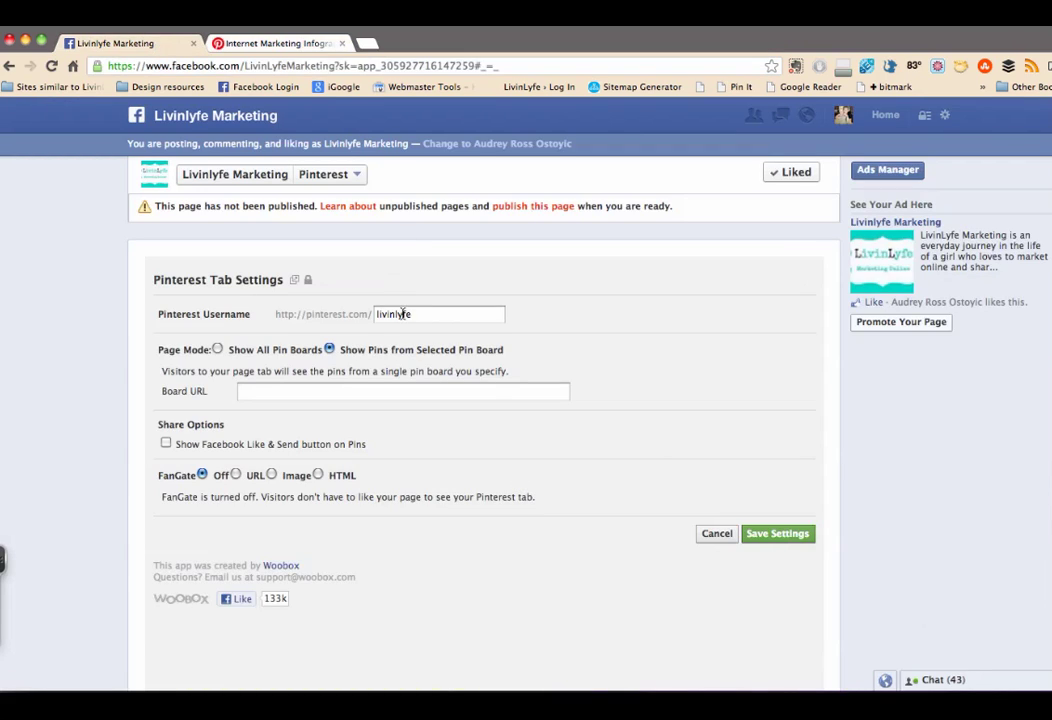
click(357, 391)
key(super+v)
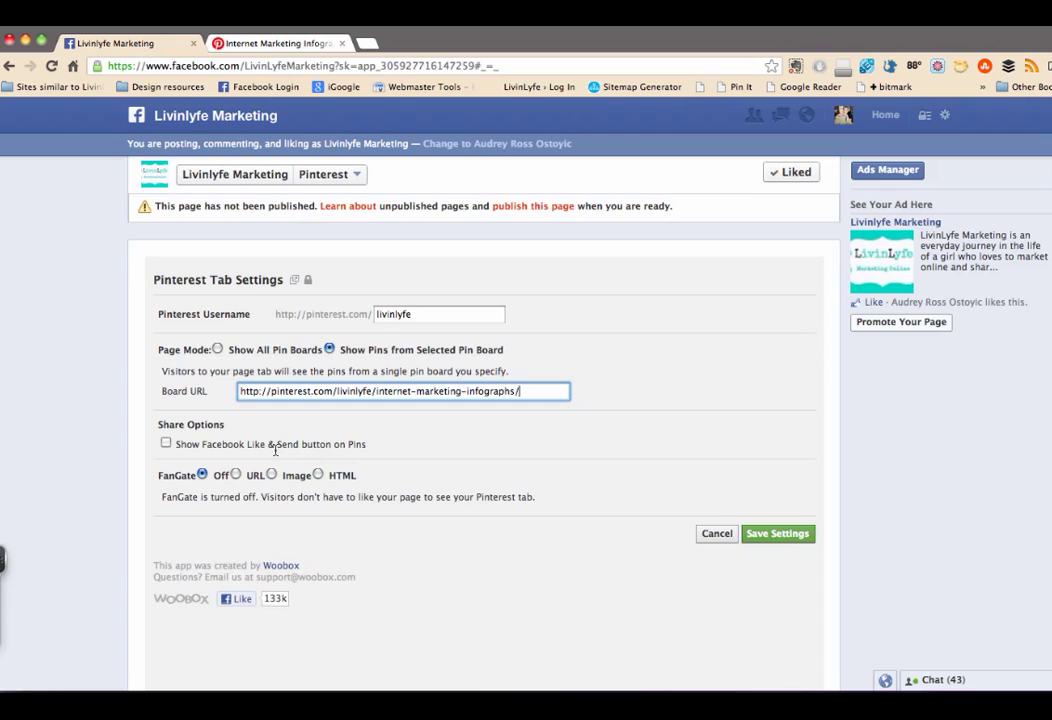
Step: Enable the Facebook Like & Send button on pins and save the Pinterest tab settings
click(166, 444)
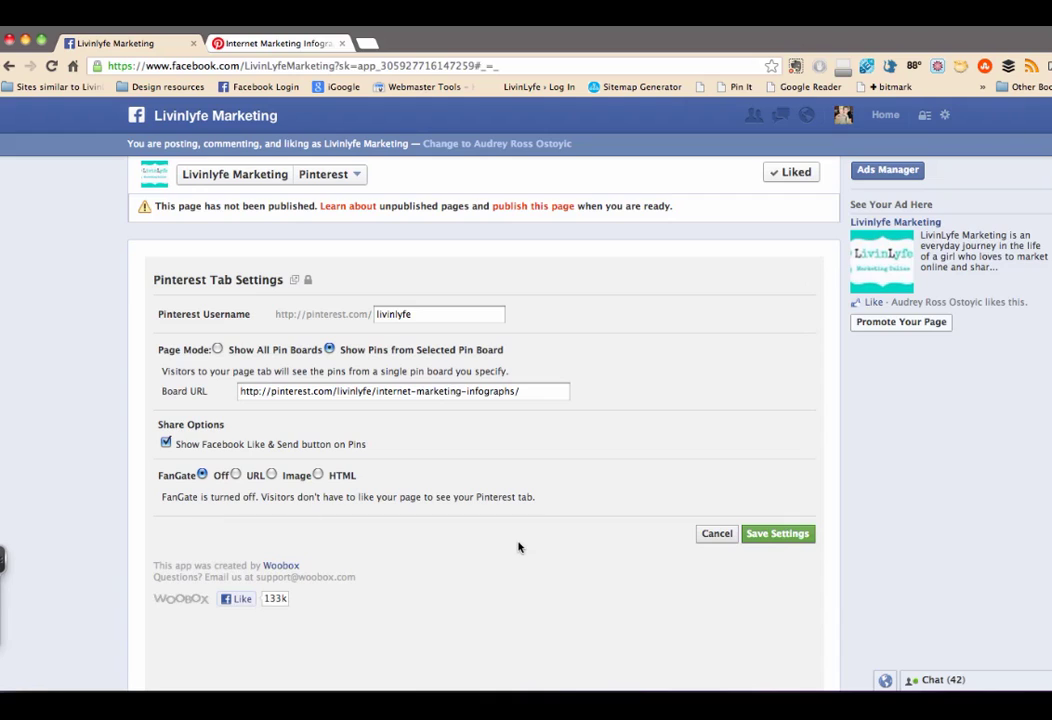
click(763, 537)
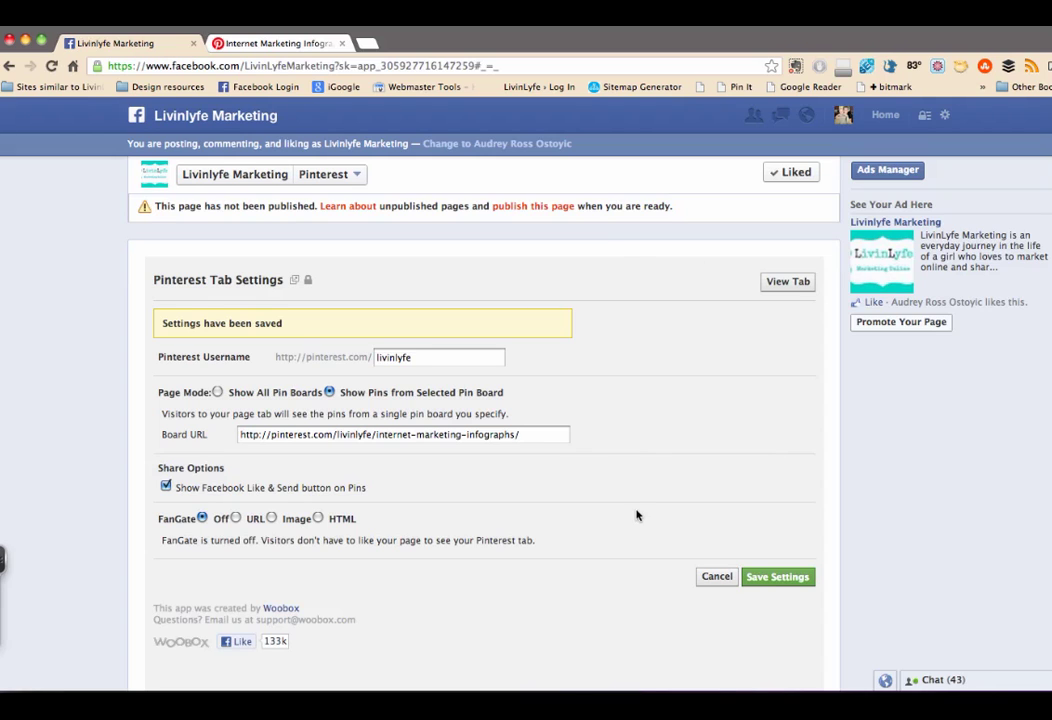
scroll(705, 494, down, 5)
scroll(705, 494, up, 5)
Step: Go to the Livinlyfe Marketing page's timeline and open its Pinterest tab
click(228, 176)
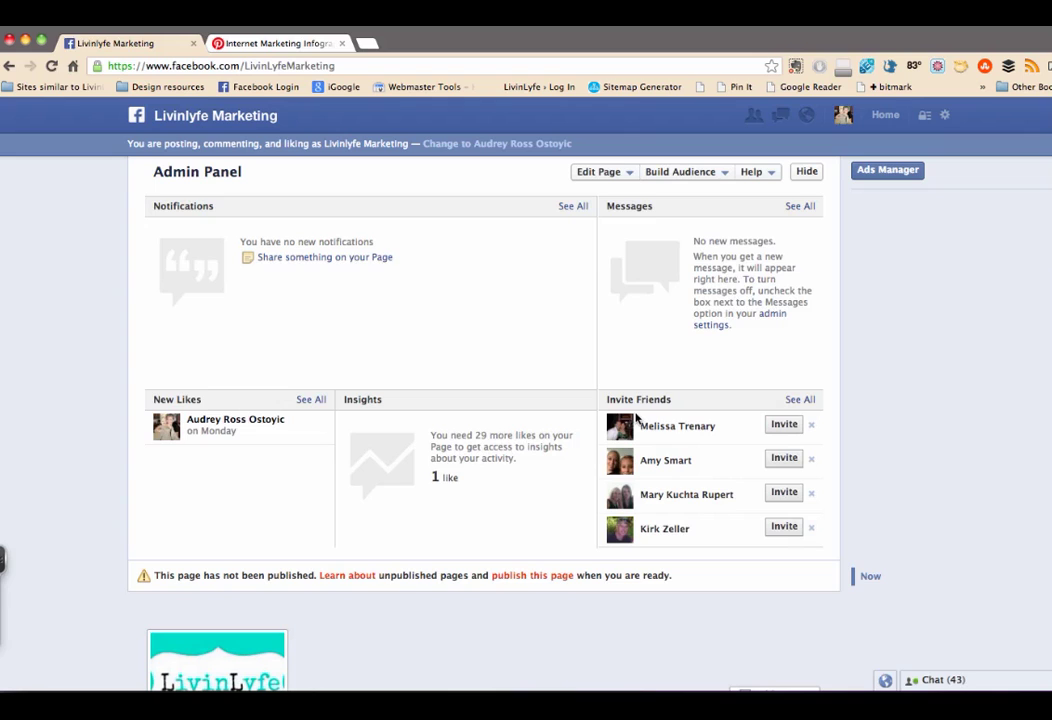
scroll(923, 348, down, 10)
scroll(923, 348, up, 5)
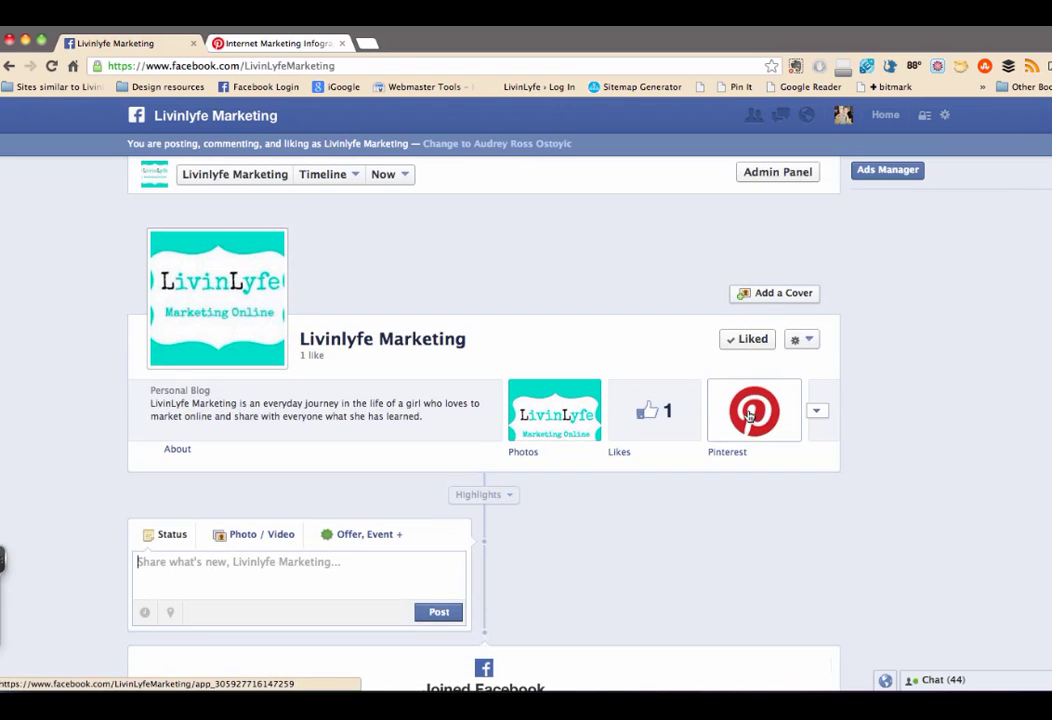
click(752, 414)
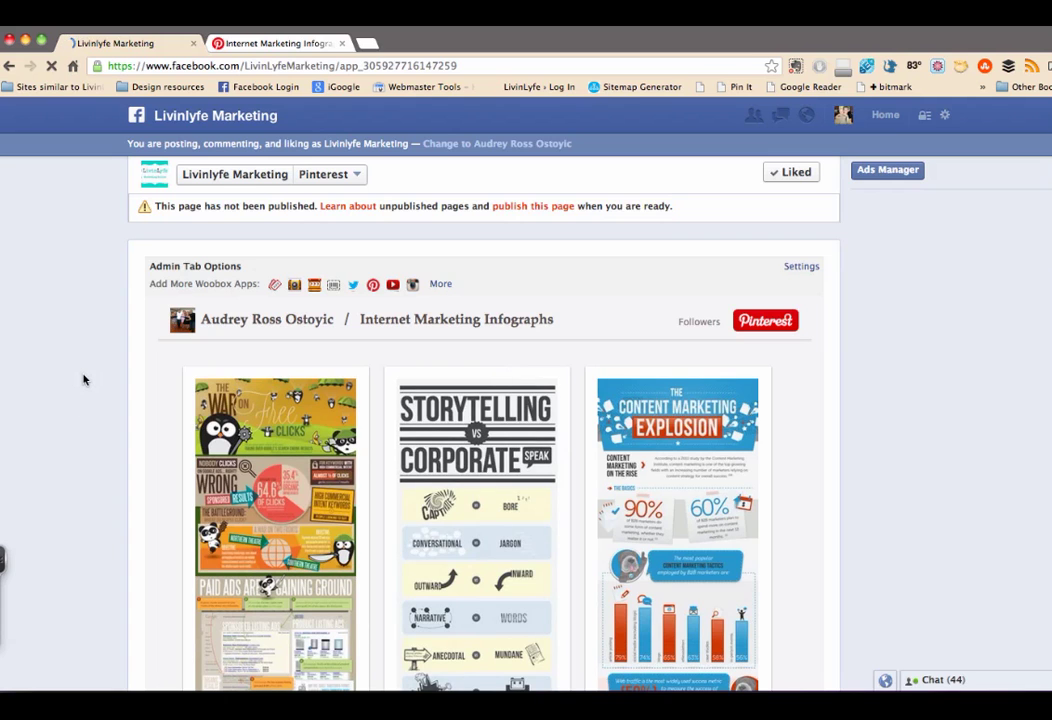
Step: Look through the pins in the Pinterest tab, view The Content Marketing Explosion pin on Pinterest, and return to Facebook
scroll(85, 400, down, 10)
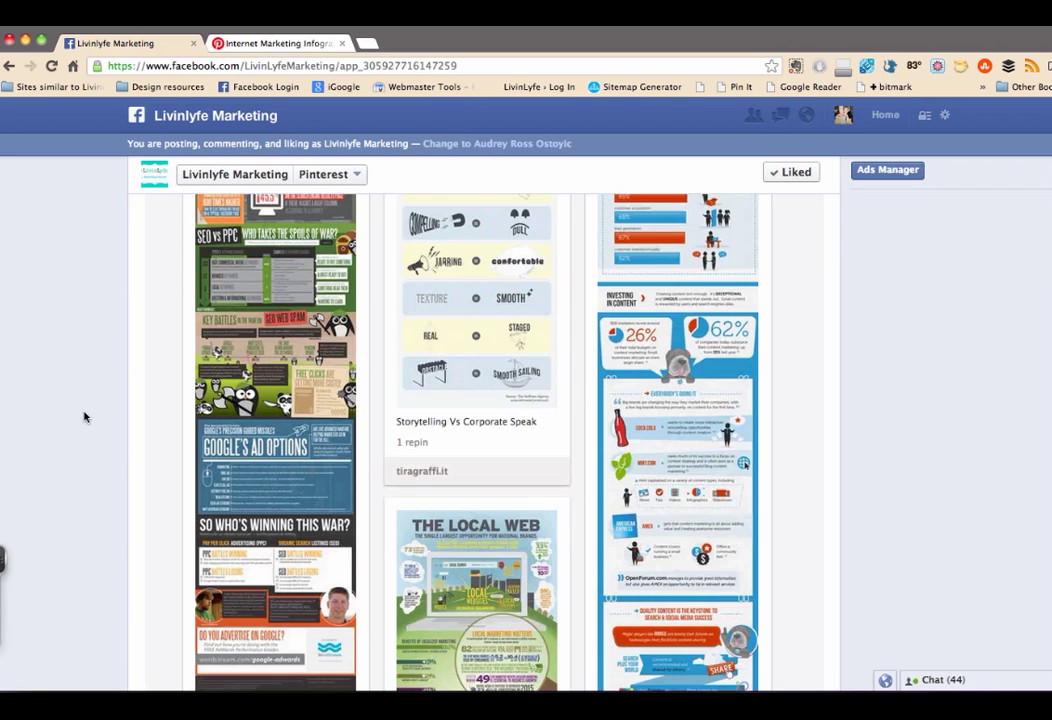
scroll(85, 417, down, 5)
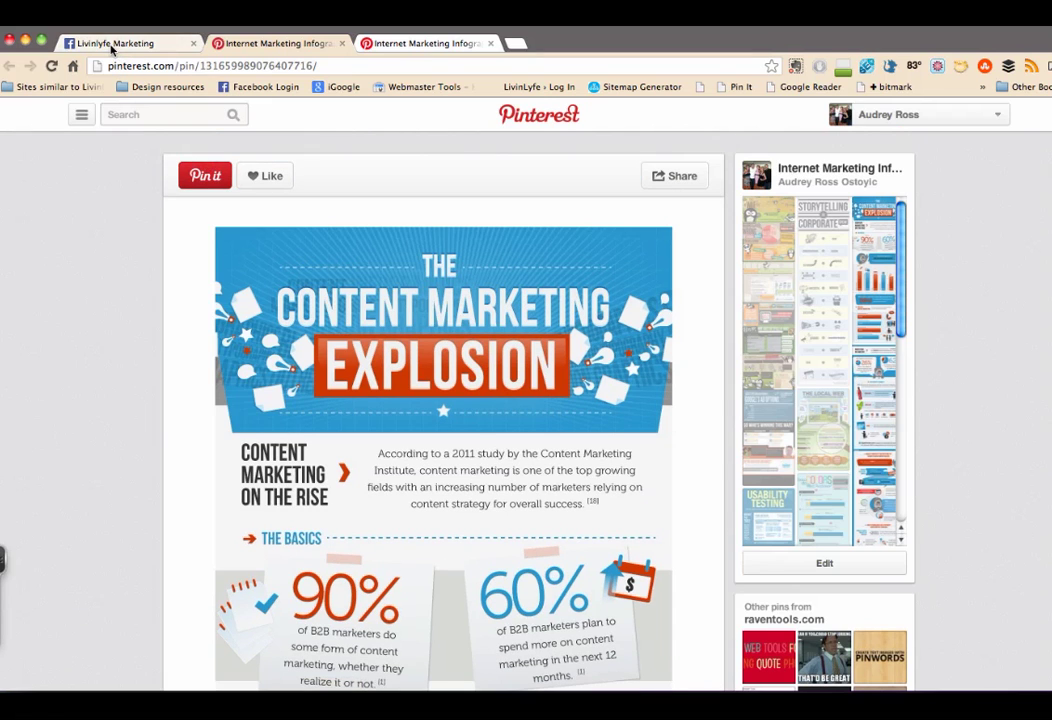
click(113, 46)
scroll(853, 423, up, 5)
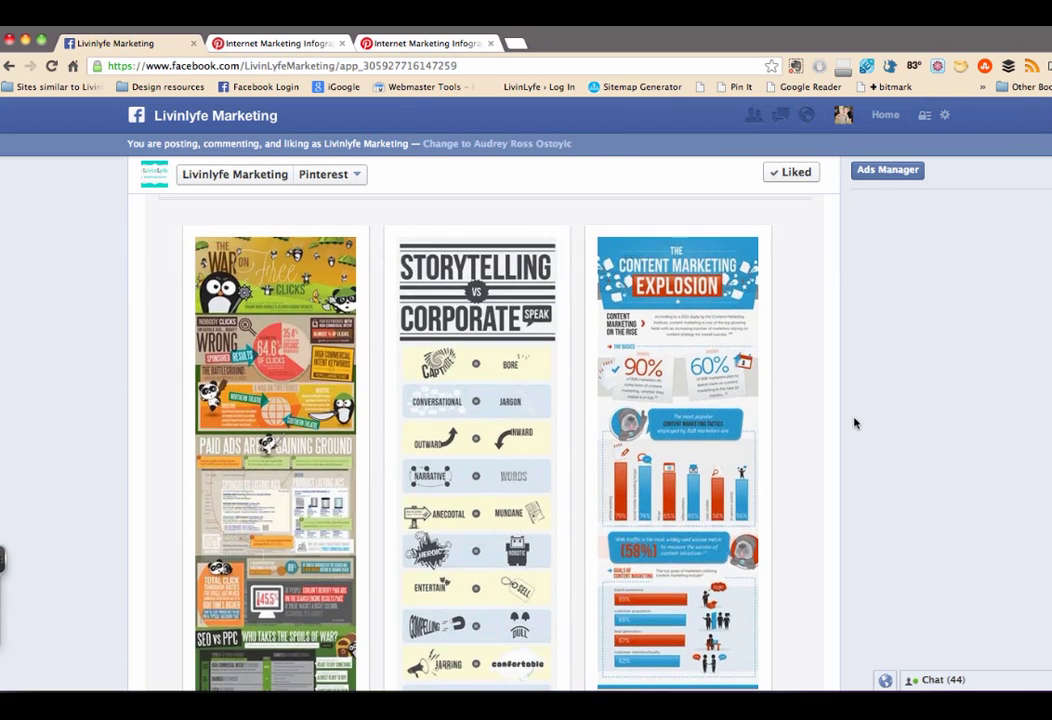
scroll(853, 423, up, 3)
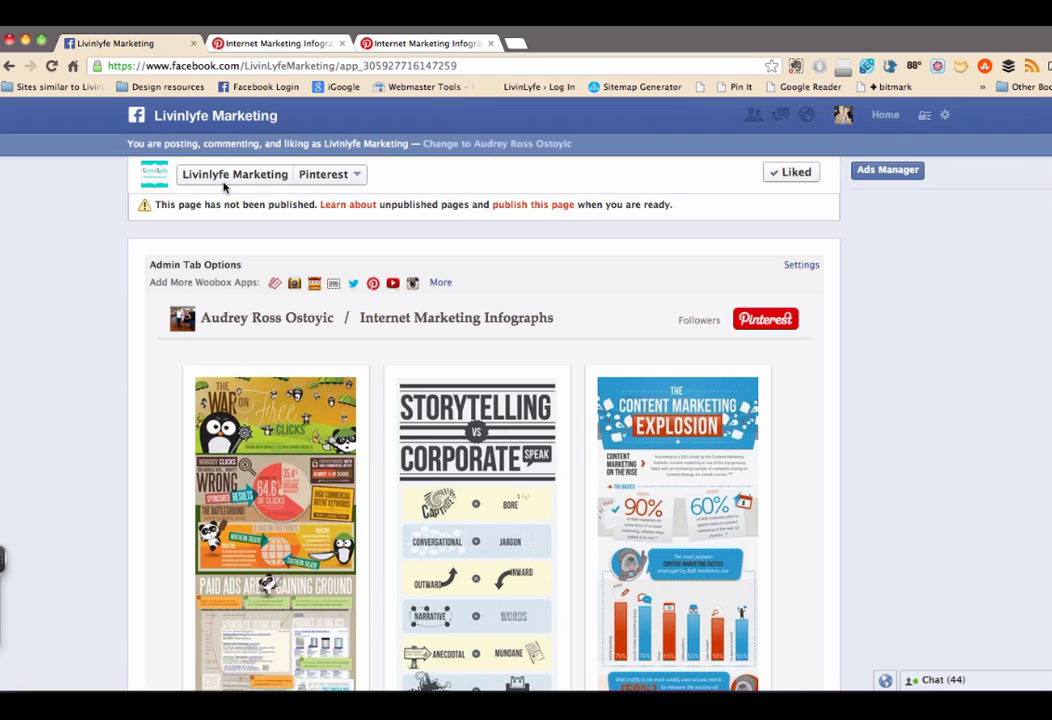
Step: On the Livinlyfe Marketing timeline, expand the page's apps, swap the Pinterest tab's position with Likes, and collapse them again
click(207, 175)
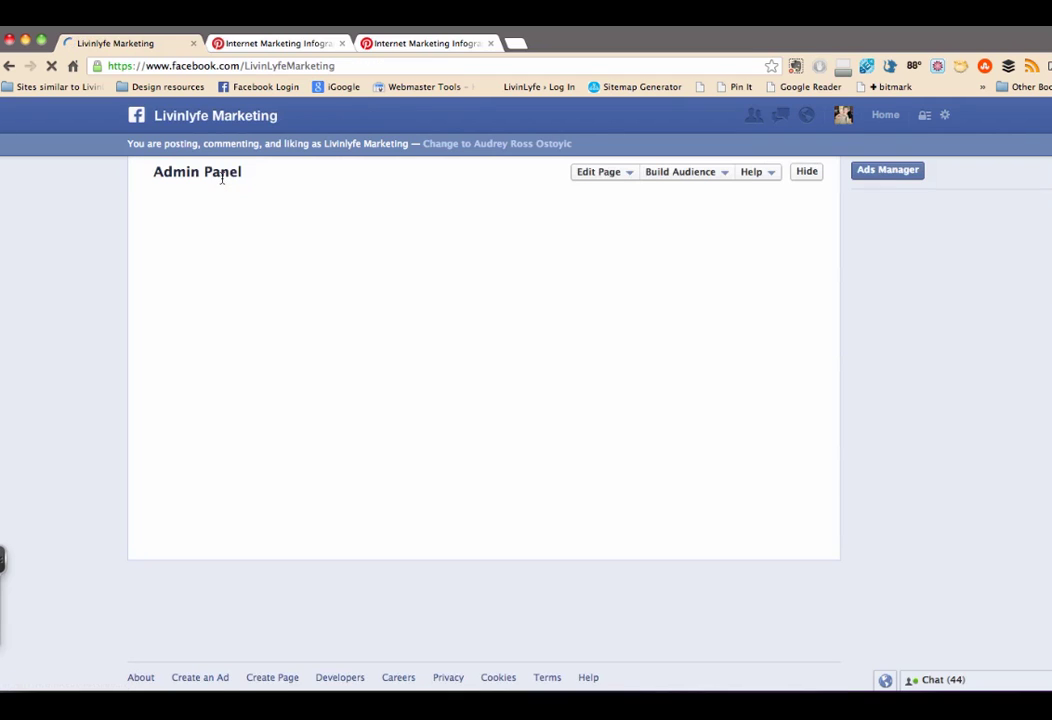
scroll(874, 340, down, 5)
scroll(874, 343, up, 2)
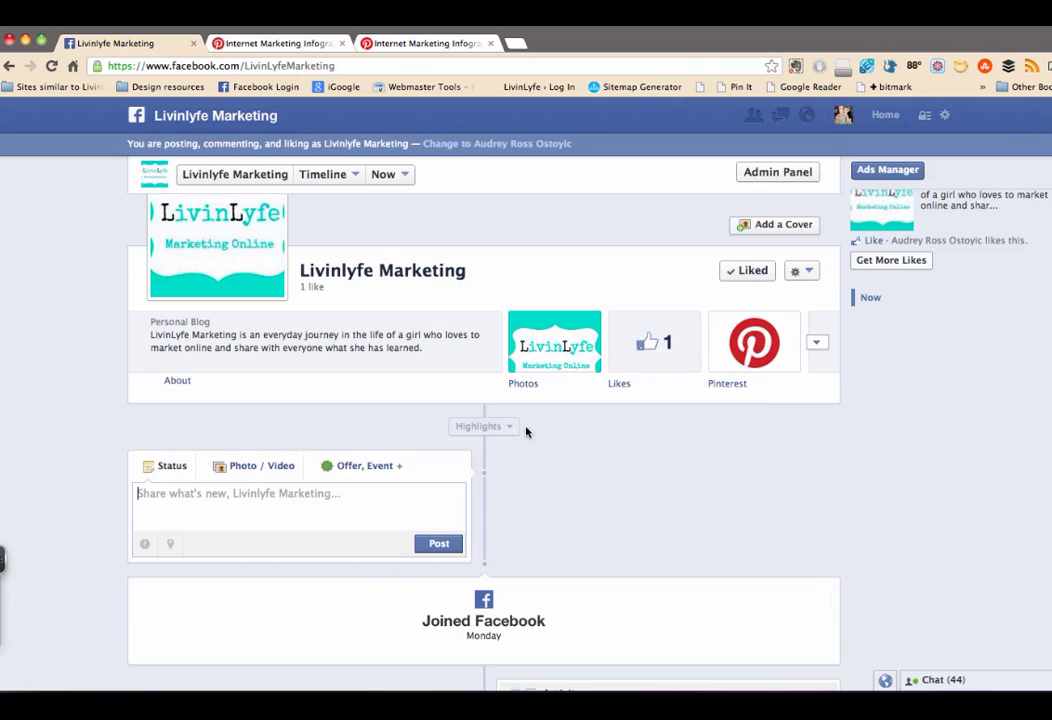
click(819, 344)
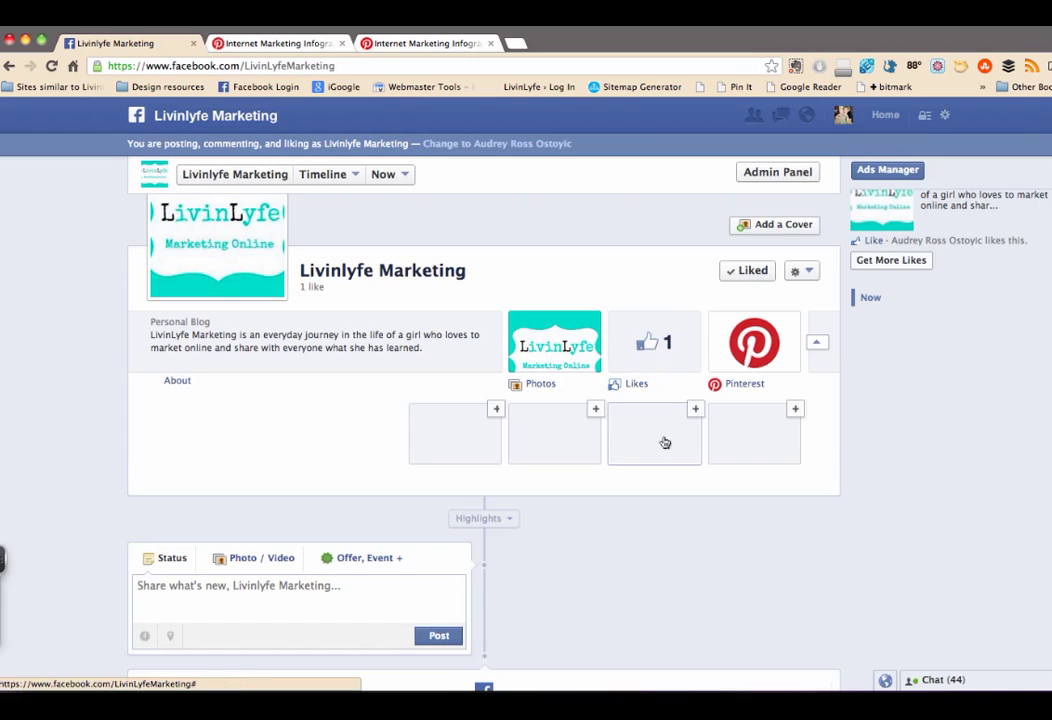
mouse_move(765, 376)
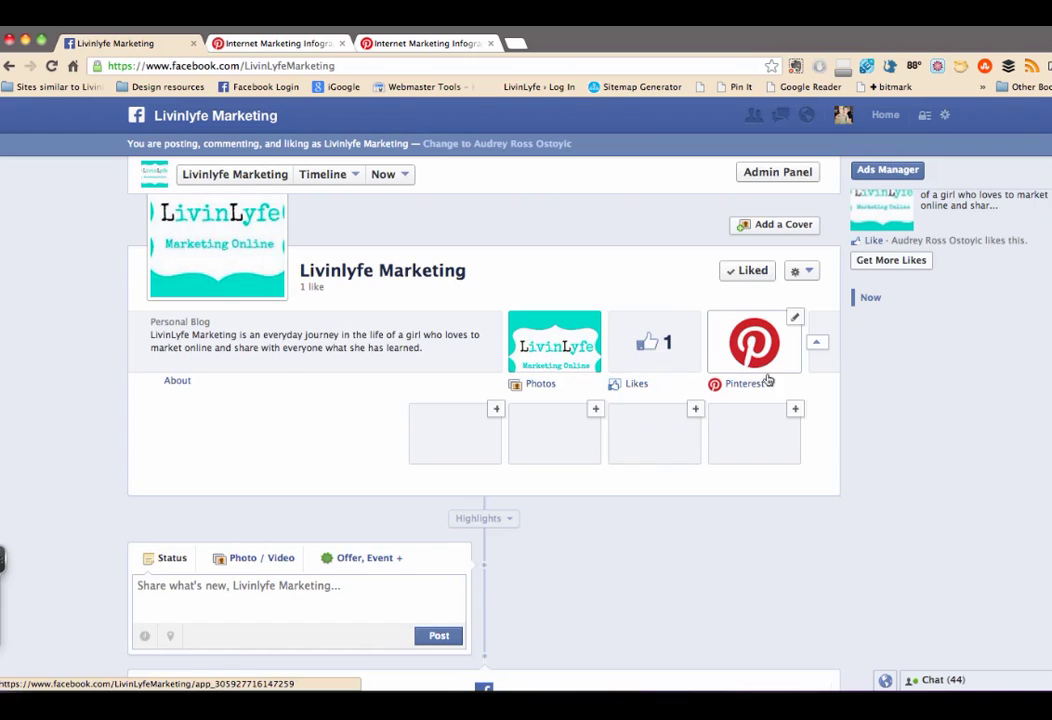
click(795, 320)
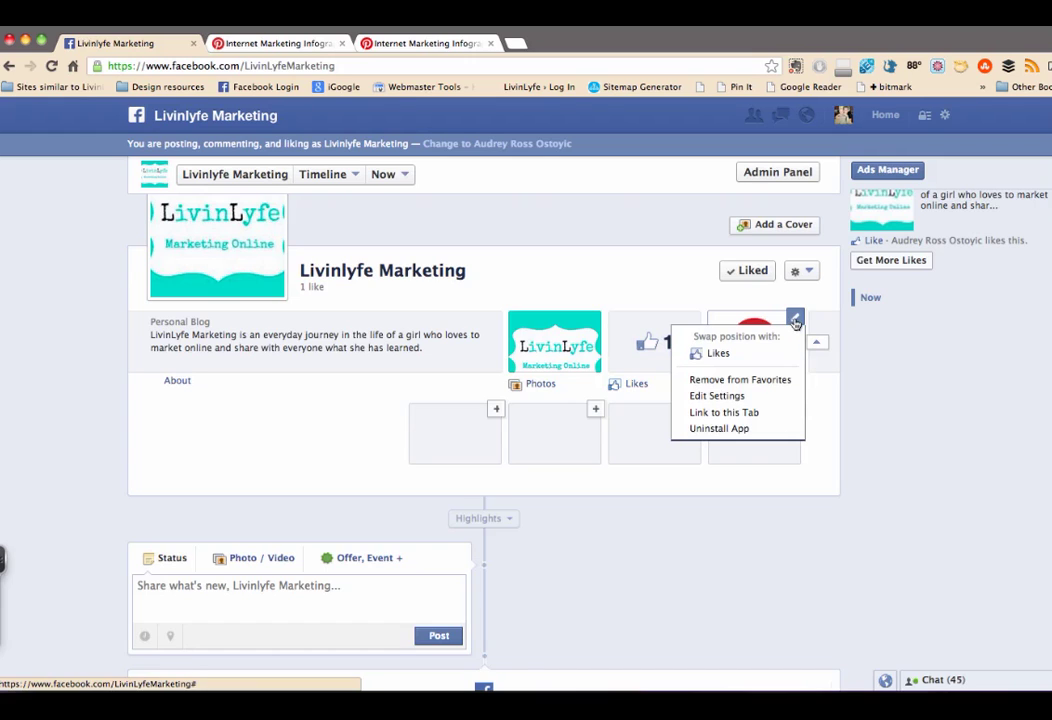
click(714, 354)
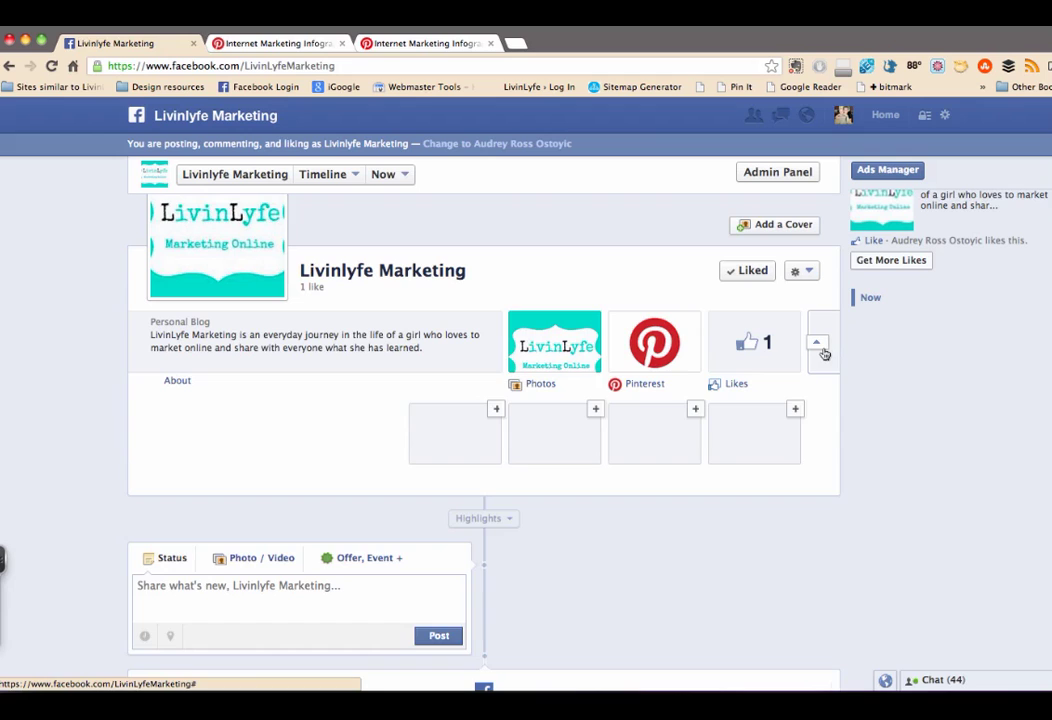
click(817, 344)
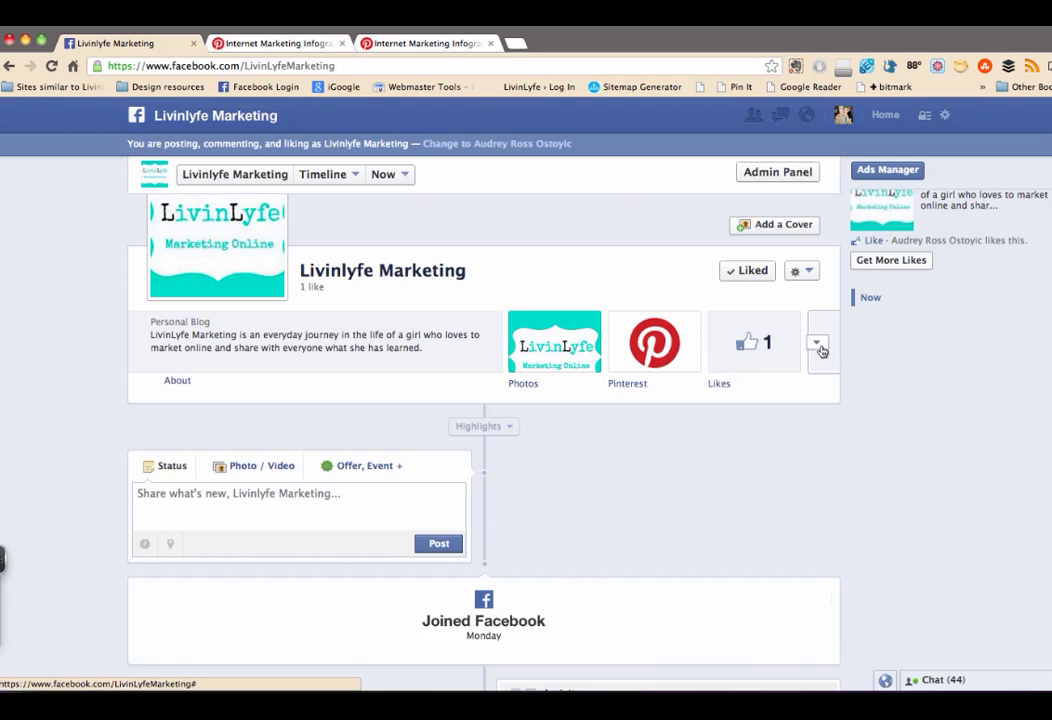
scroll(820, 345, up, 4)
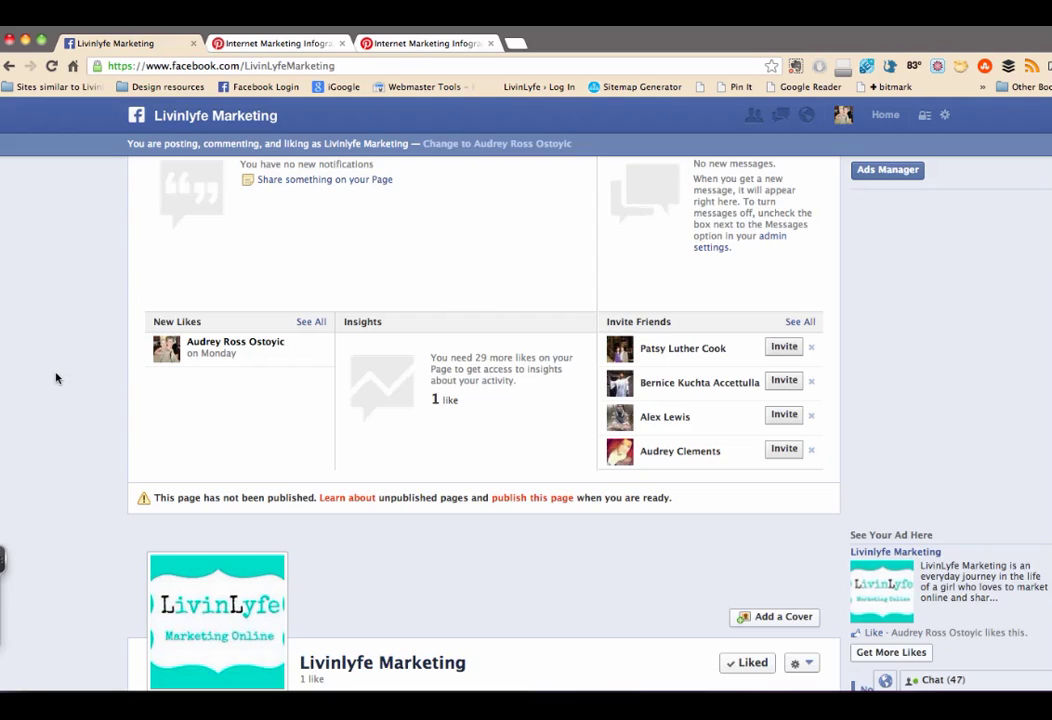
scroll(56, 378, up, 2)
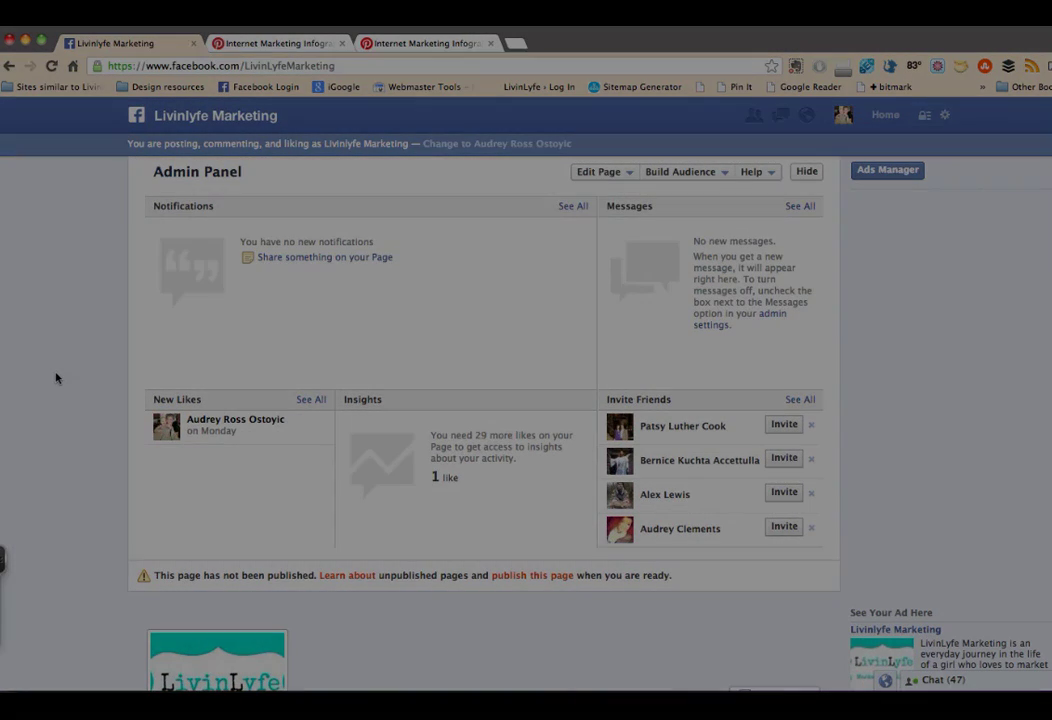